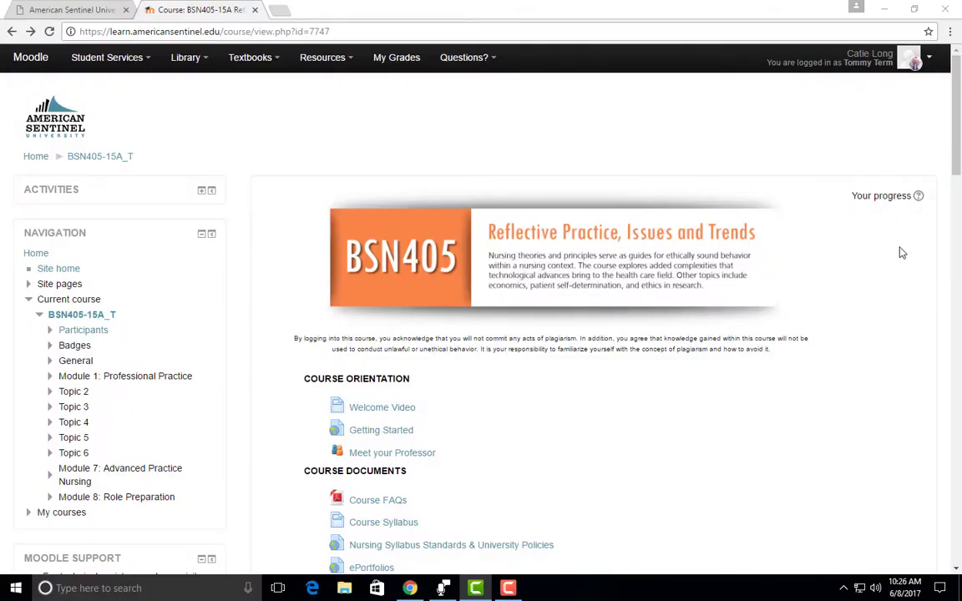
Step: Scroll the BSN405 course page down to Module 7's Final Project activity
scroll(902, 253, down, 1)
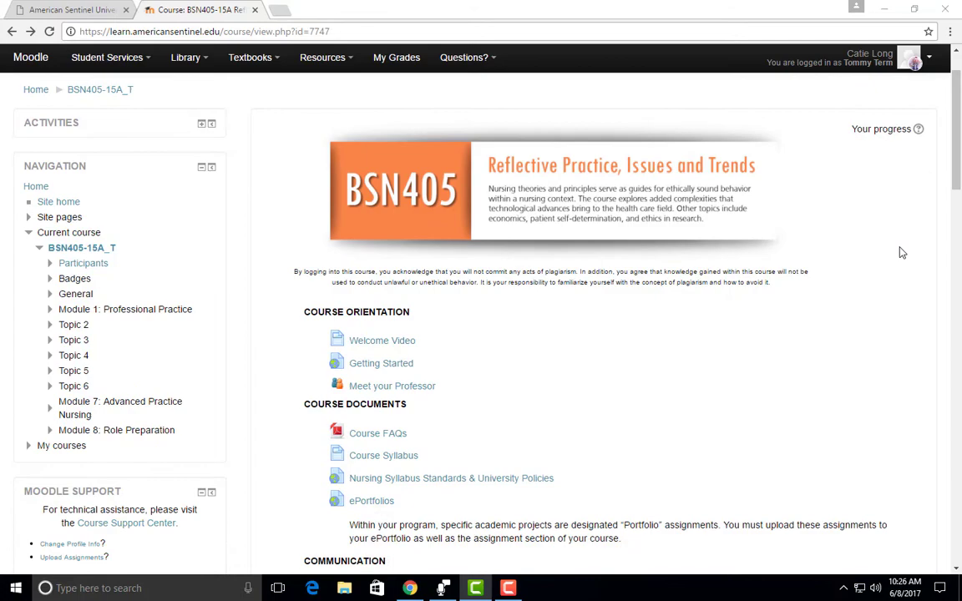
scroll(901, 252, down, 12)
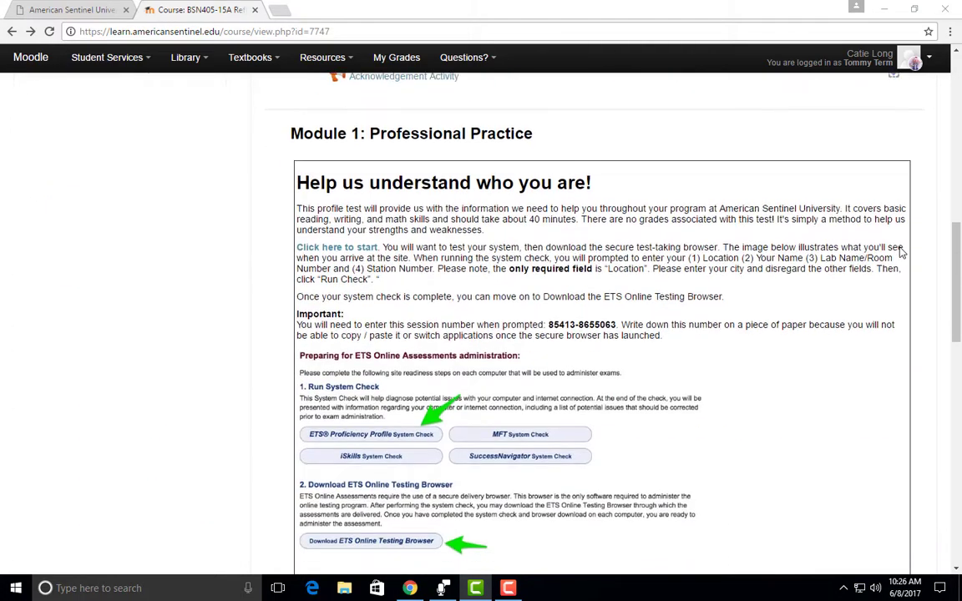
scroll(901, 253, down, 8)
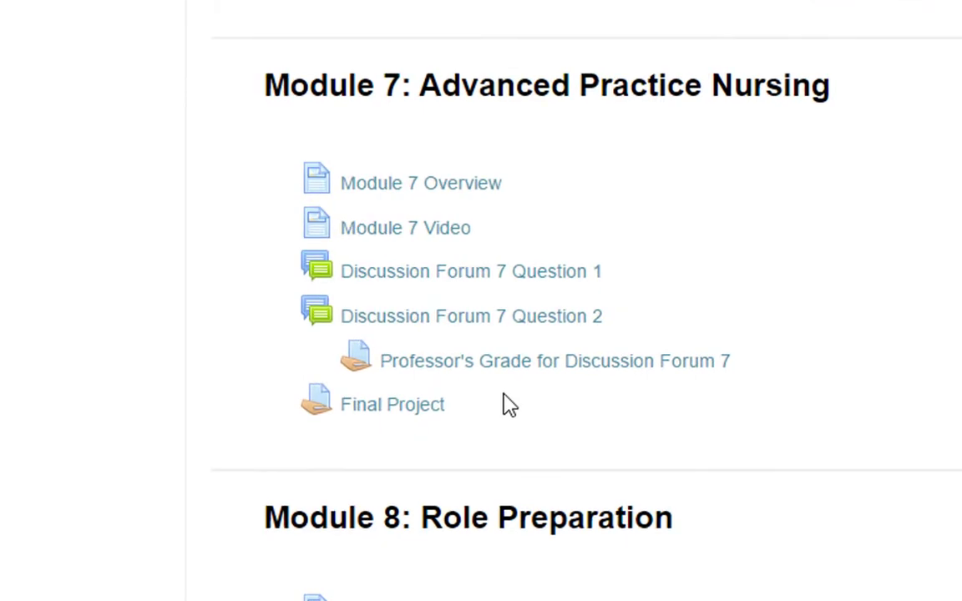
Step: Open the Final Project assignment and view its status: No attempt, Not graded
click(438, 407)
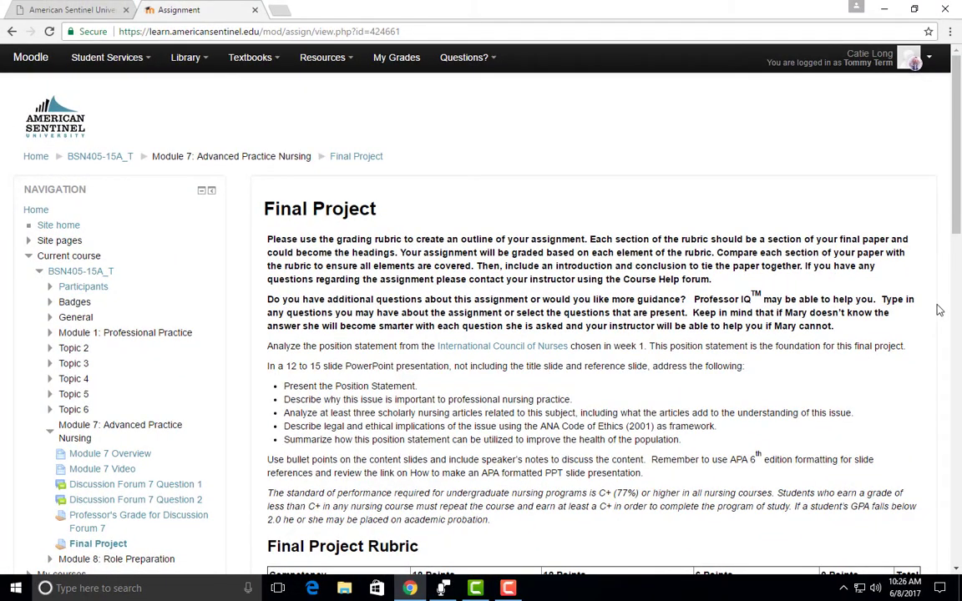
scroll(938, 310, down, 10)
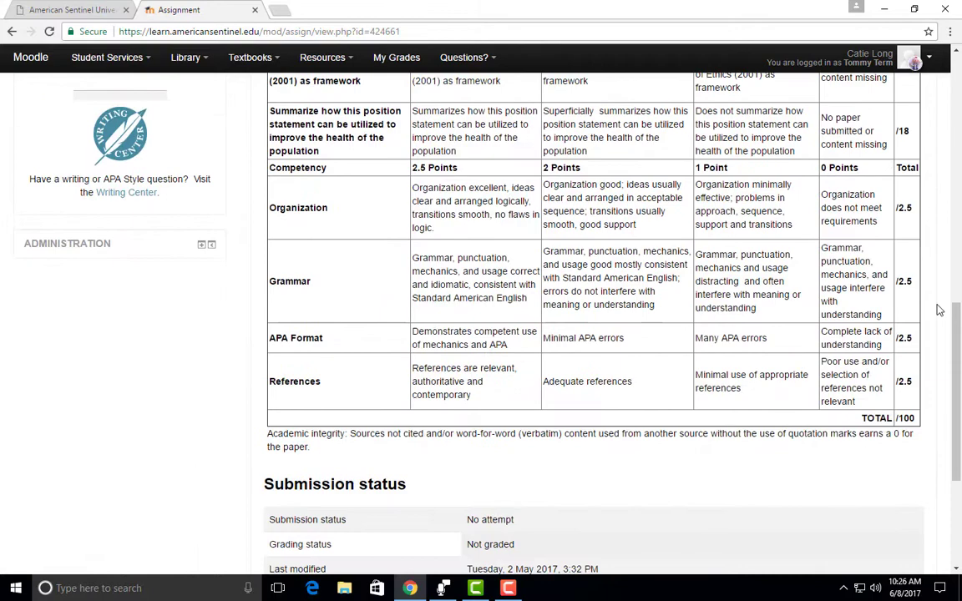
scroll(938, 311, down, 5)
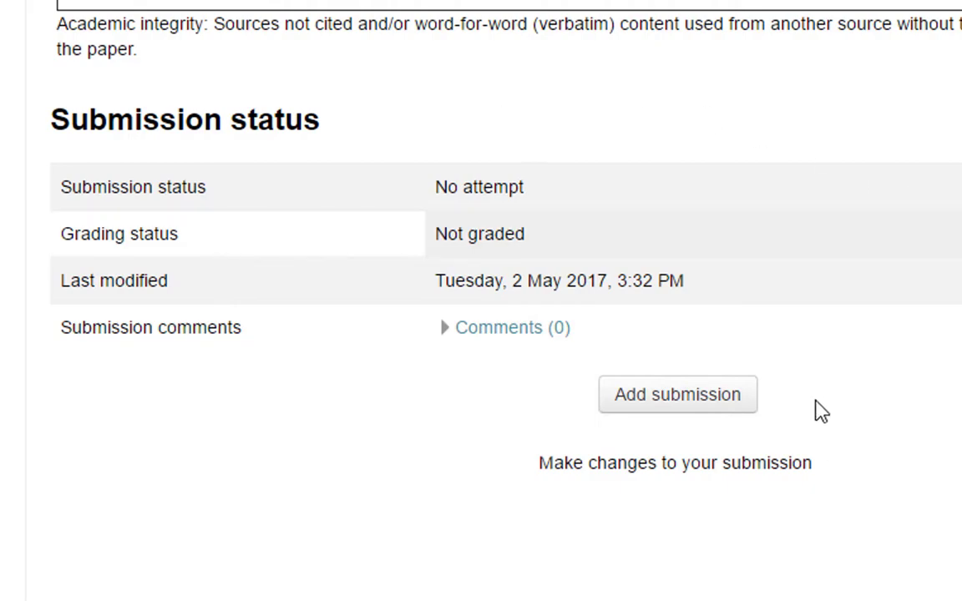
Step: Begin a new Final Project submission and reach the empty File submissions box
click(724, 402)
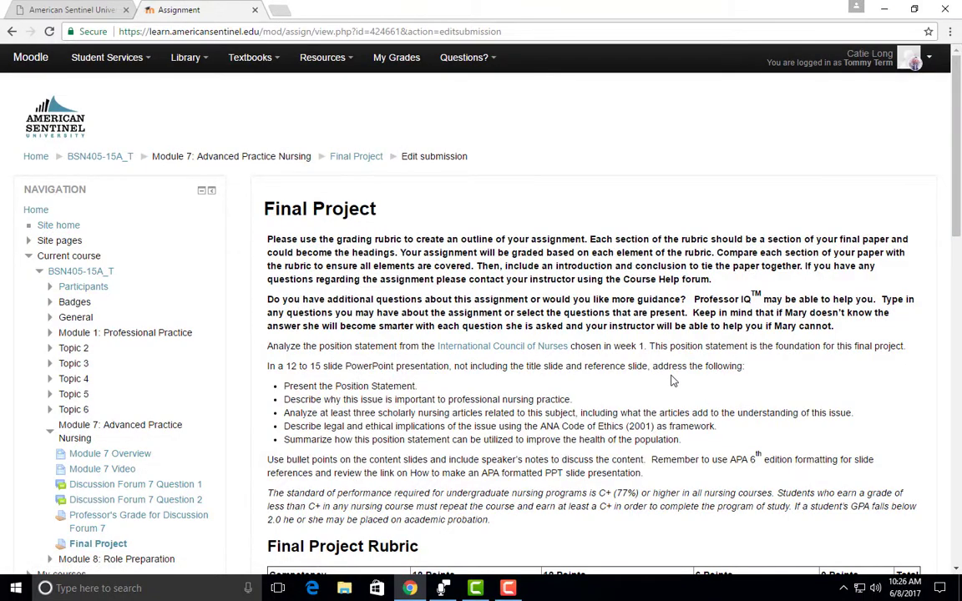
scroll(672, 262, down, 4)
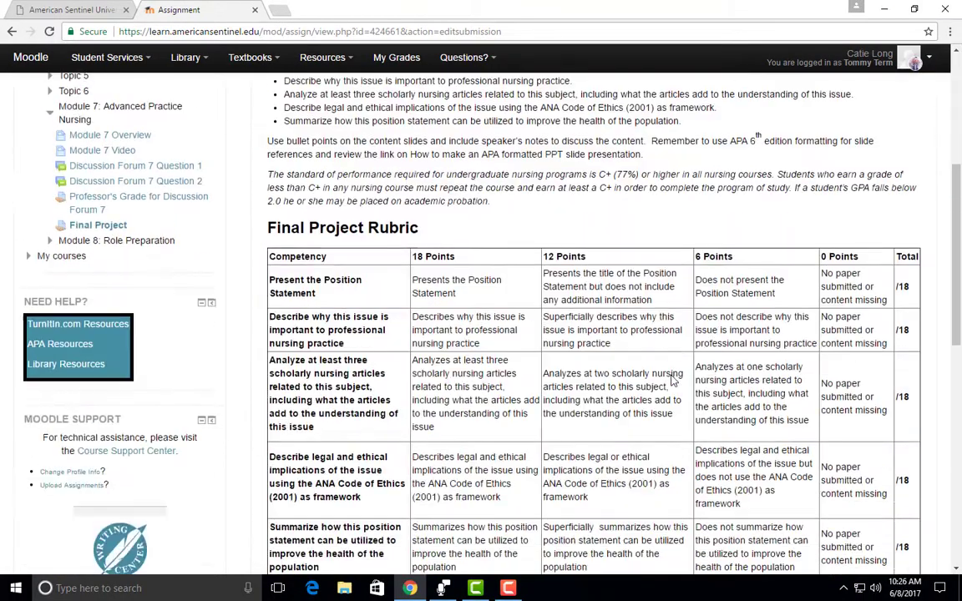
scroll(672, 379, down, 6)
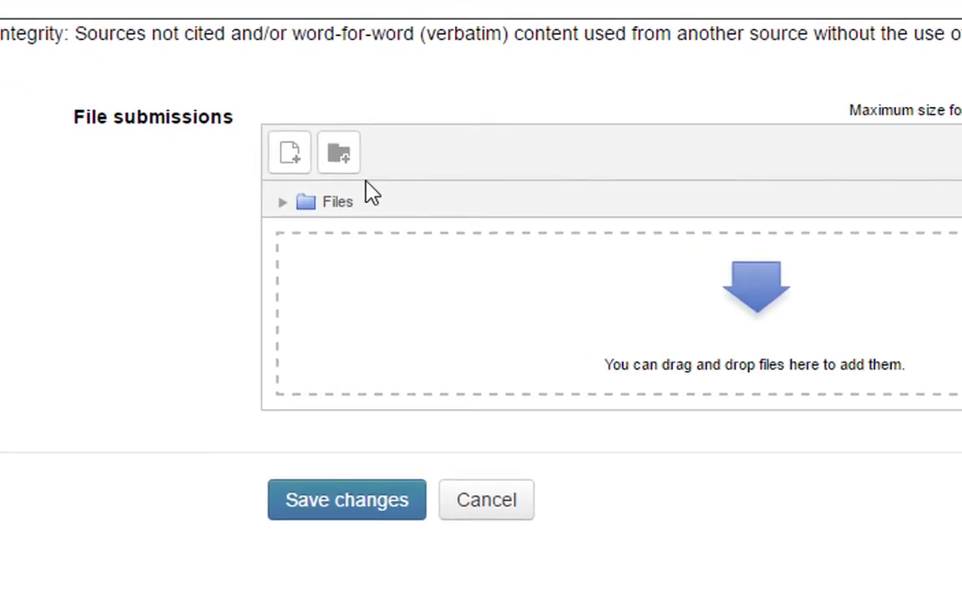
Step: Upload the CLong_FinalProject document from Documents, saved under the name CLong_Final.docx
click(307, 167)
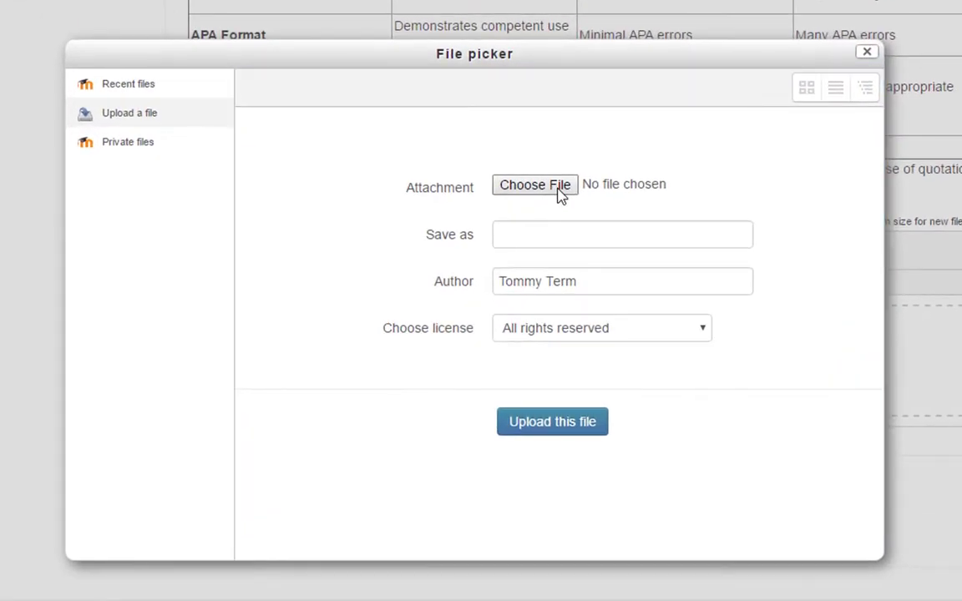
click(560, 185)
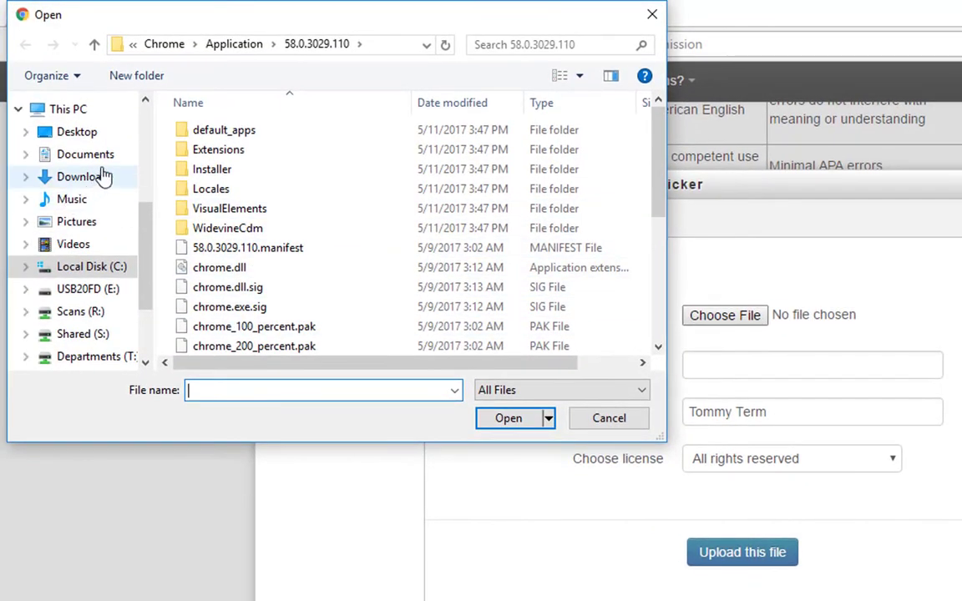
click(112, 158)
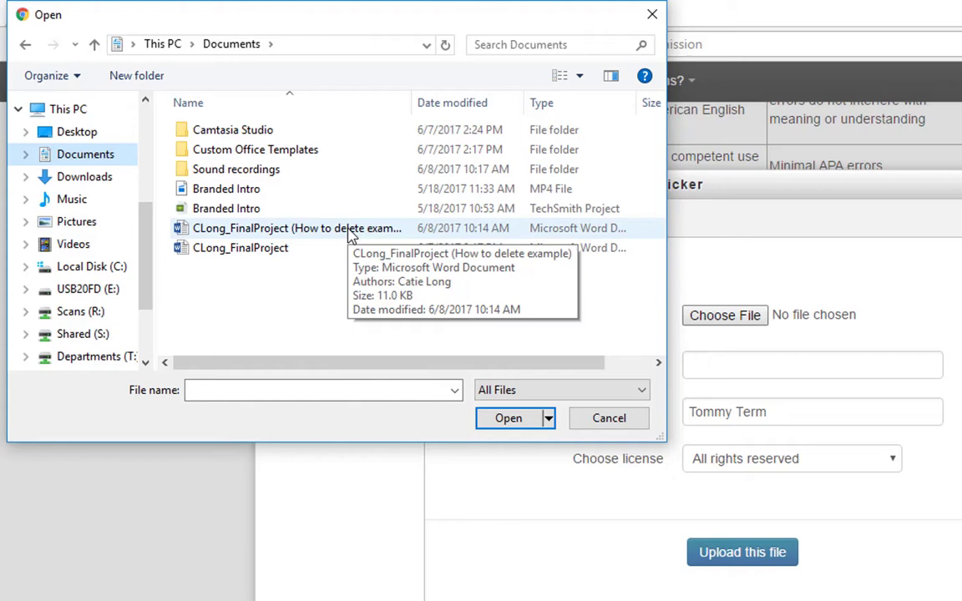
scroll(352, 236, right, 1)
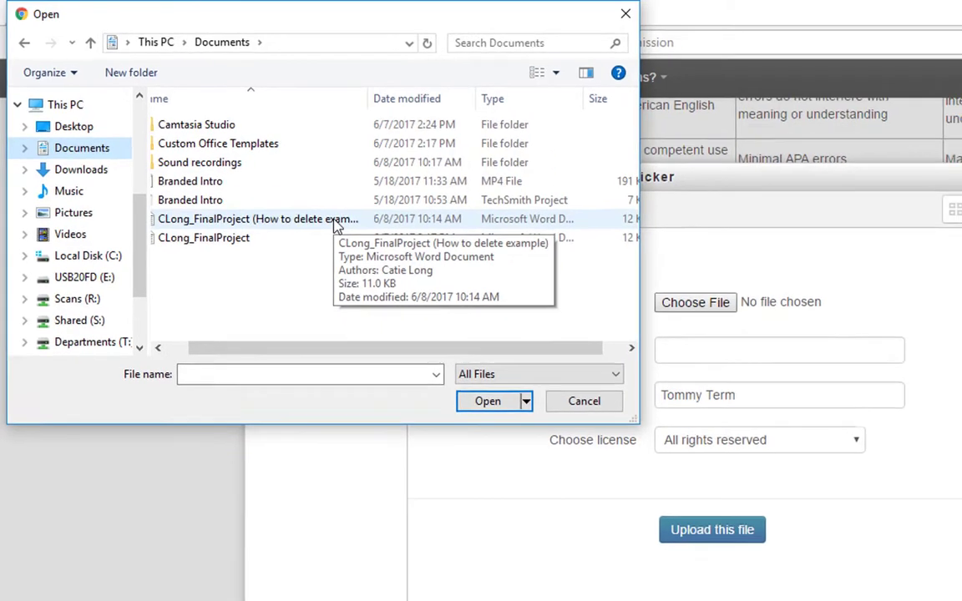
double_click(352, 236)
click(750, 370)
text(C)
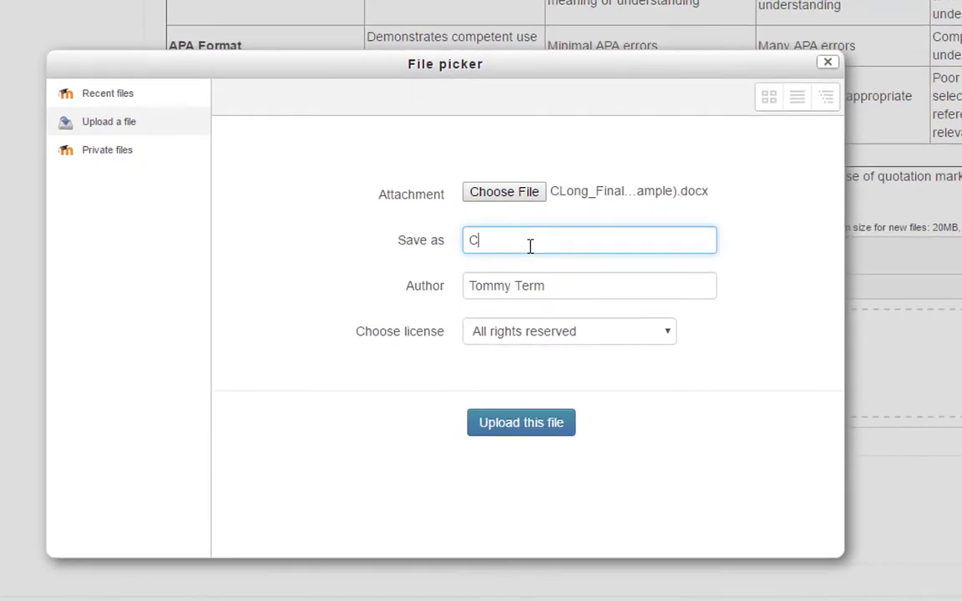
text(Long_Final)
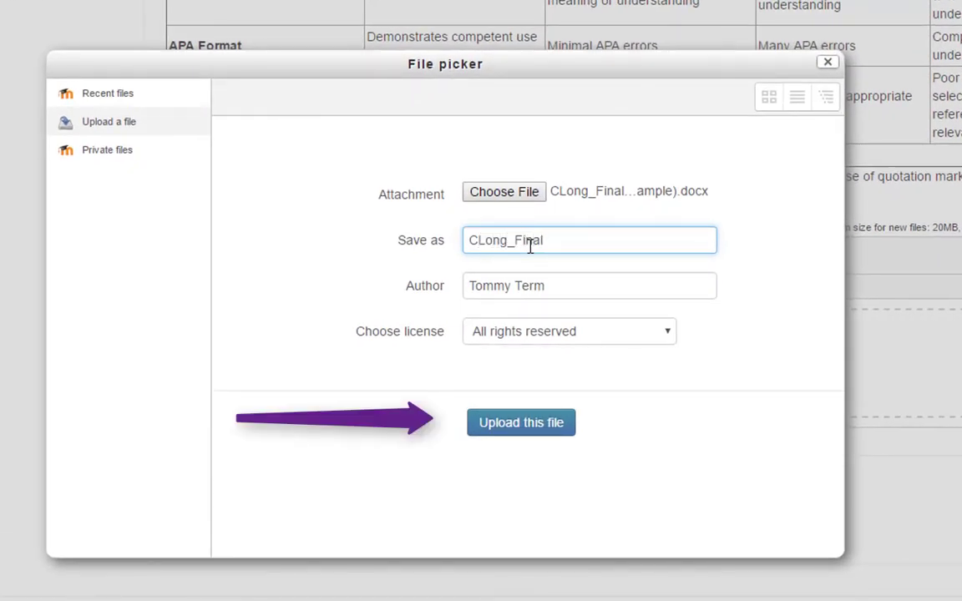
click(532, 424)
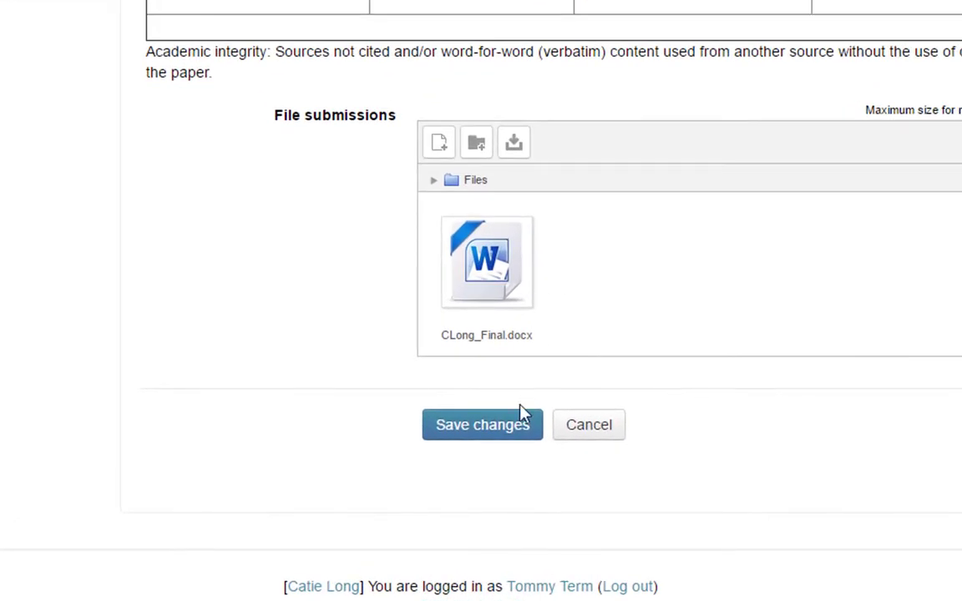
Step: Save the draft with CLong_Final.docx attached and return to its edit submission form
click(518, 424)
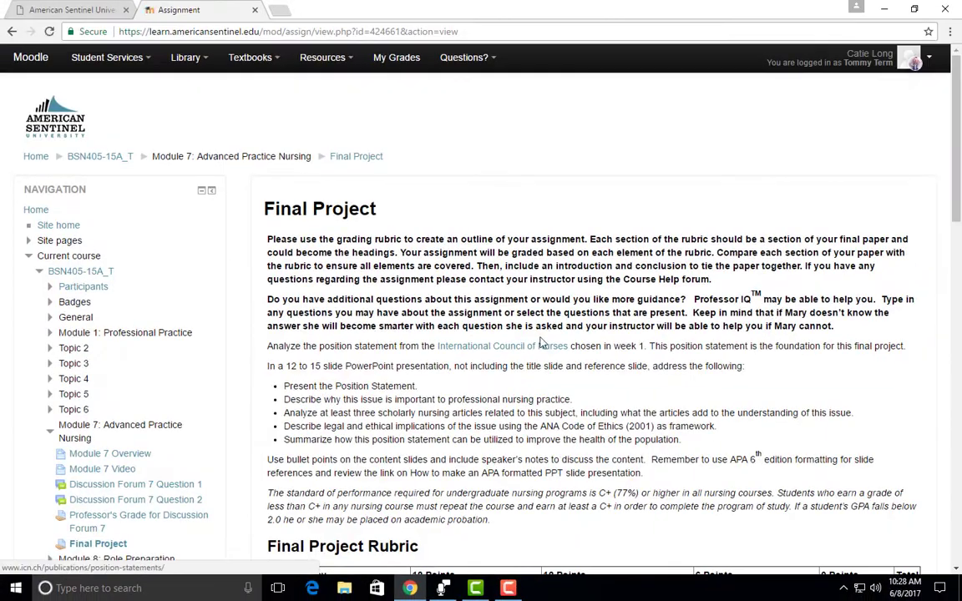
scroll(541, 343, down, 12)
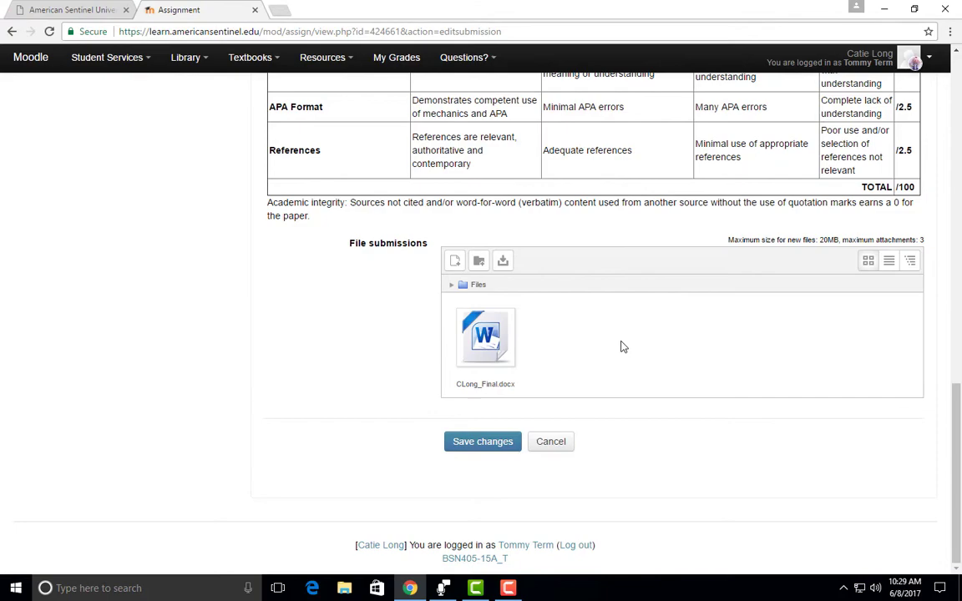
Step: Delete CLong_Final.docx from the File submissions area, confirming with OK
click(486, 338)
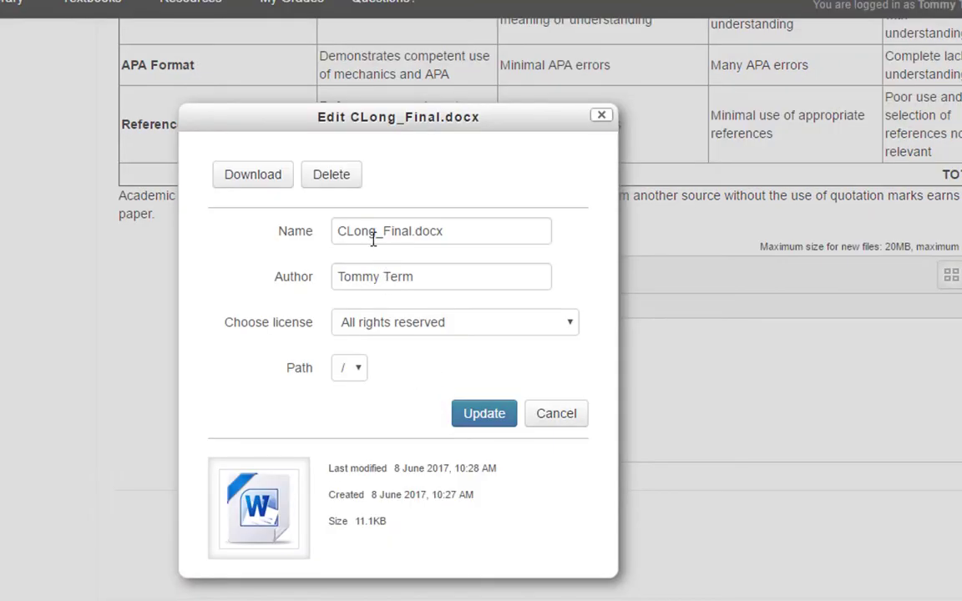
click(345, 183)
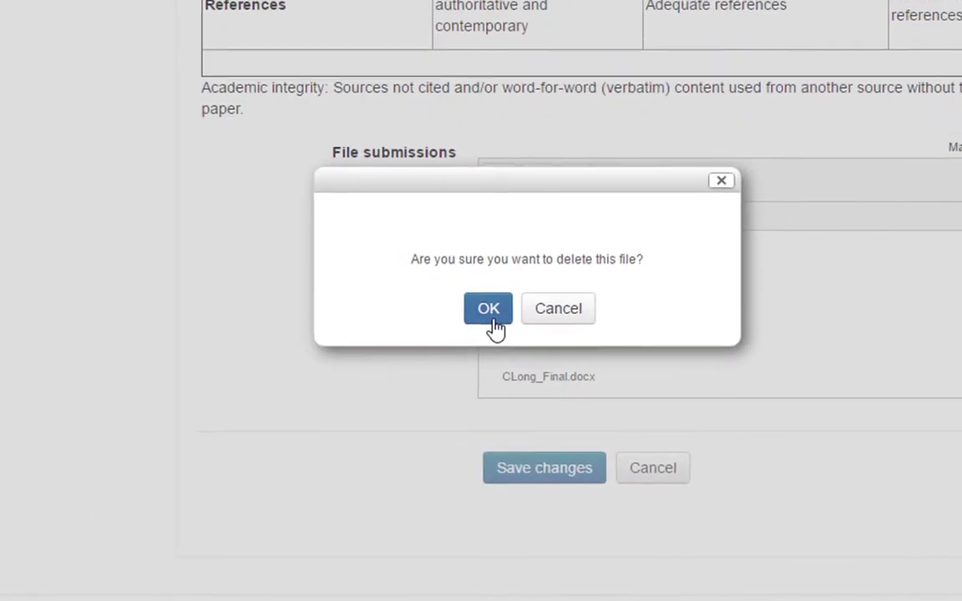
click(489, 310)
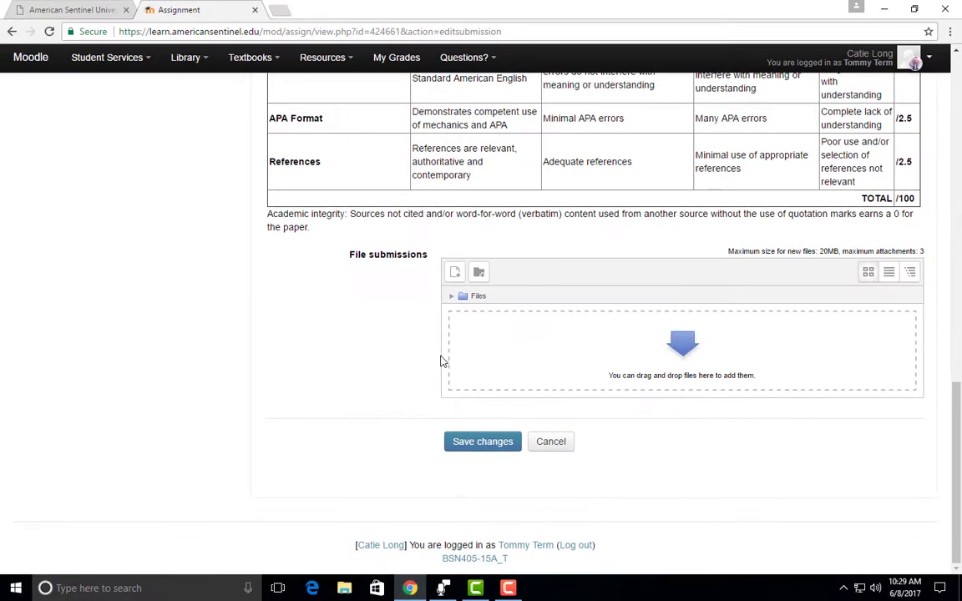
Step: Attach CLong_FinalProject.docx from Documents again, uploaded under the name CLong_Final
click(455, 273)
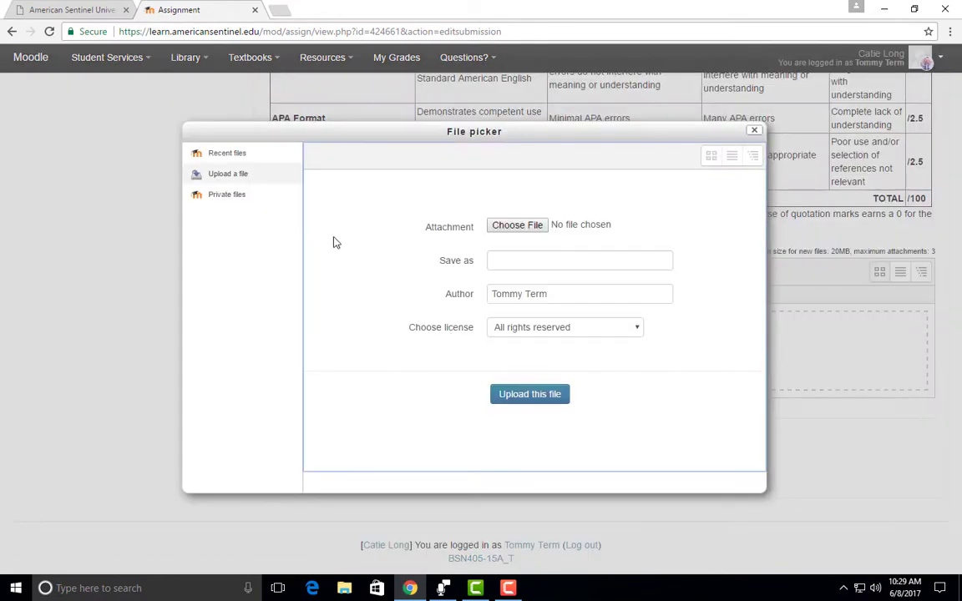
click(511, 224)
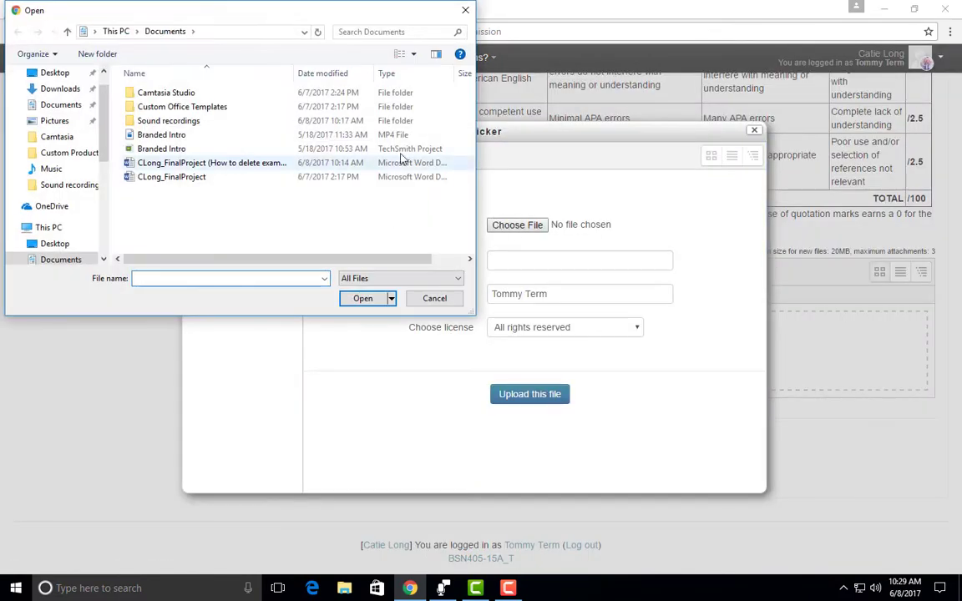
click(187, 177)
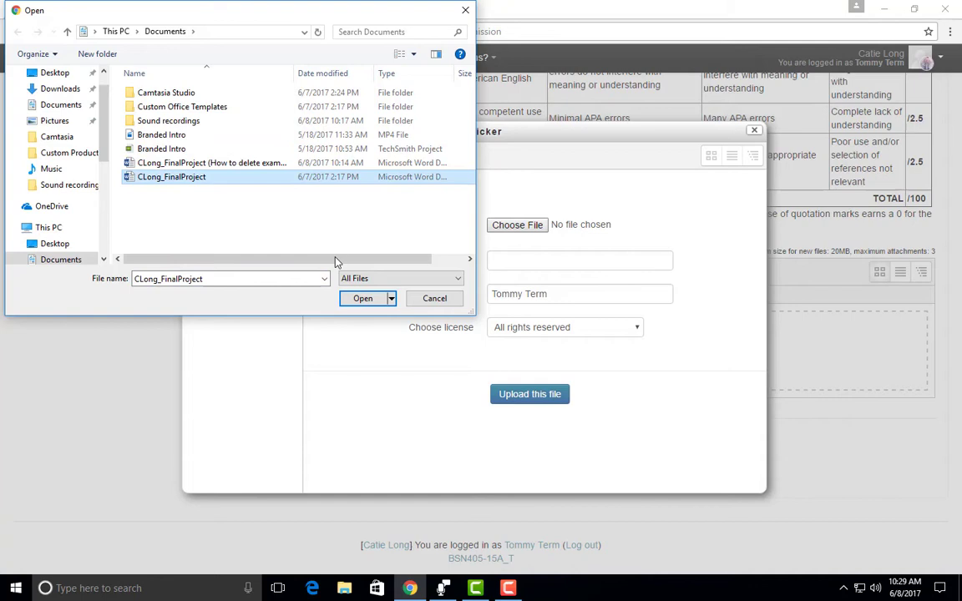
click(363, 299)
click(530, 259)
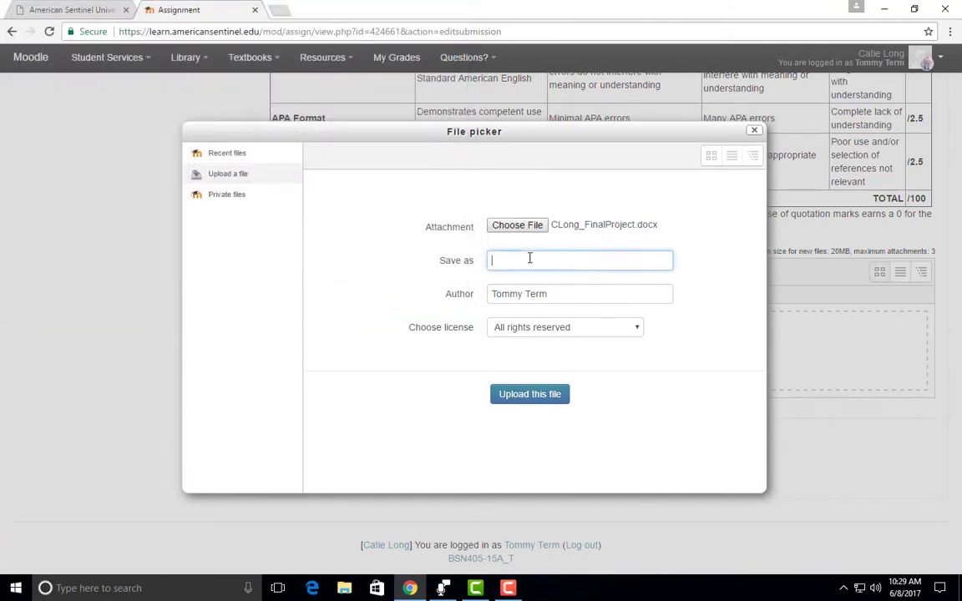
text(CL)
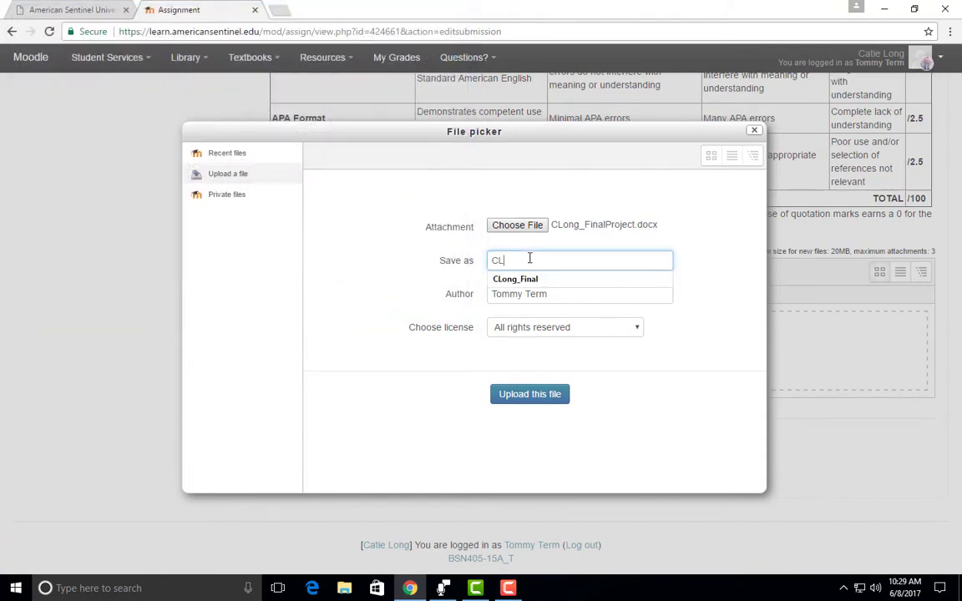
key(Down)
key(Return)
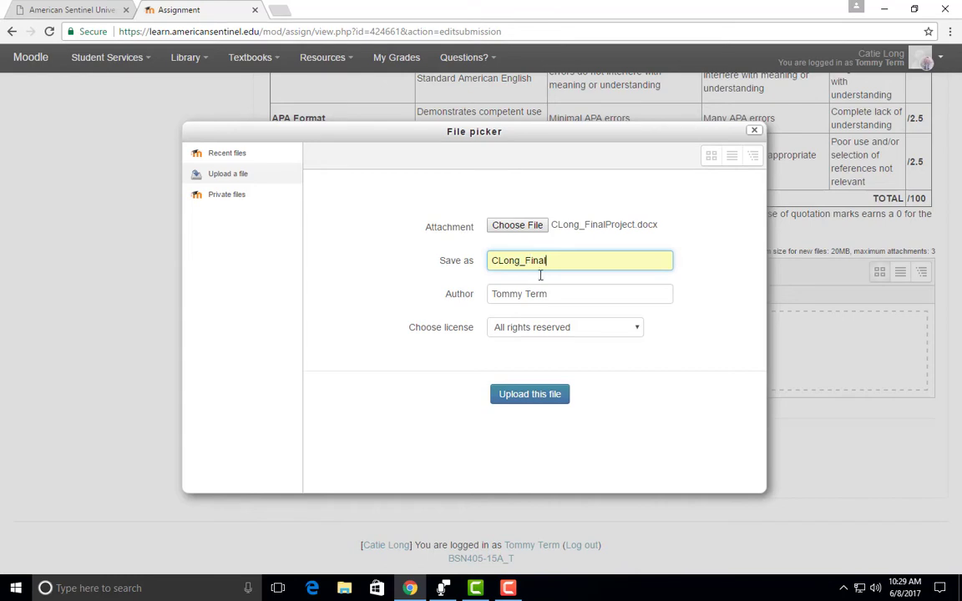
click(500, 395)
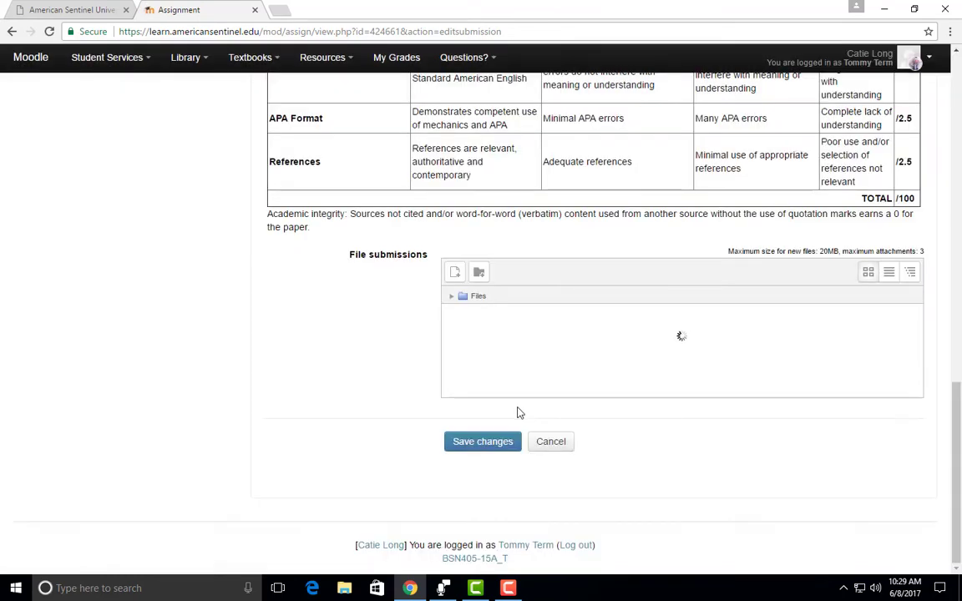
Step: Save changes so CLong_Final.docx is listed as a draft with Turnitin status Queued
click(499, 454)
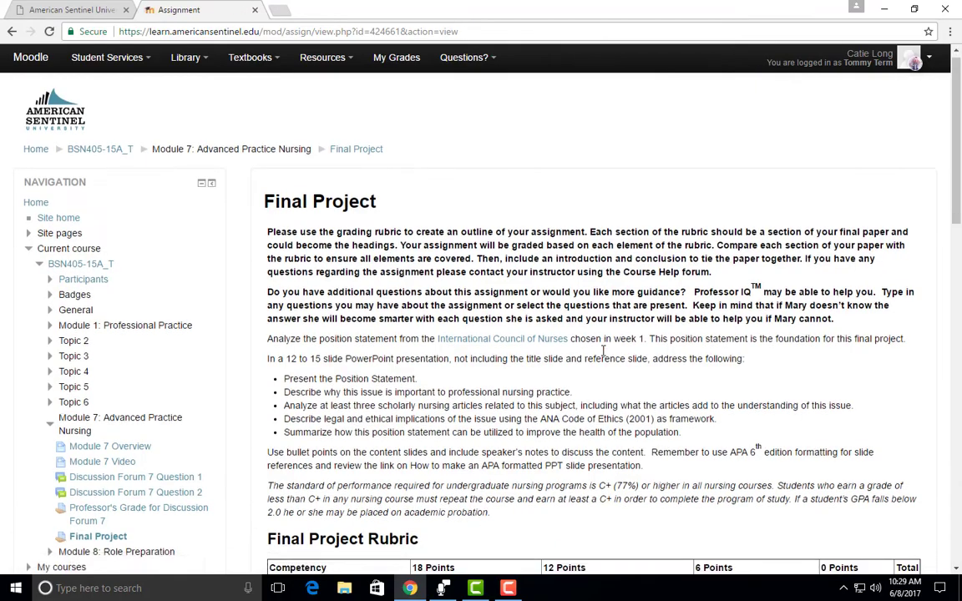
scroll(603, 350, down, 12)
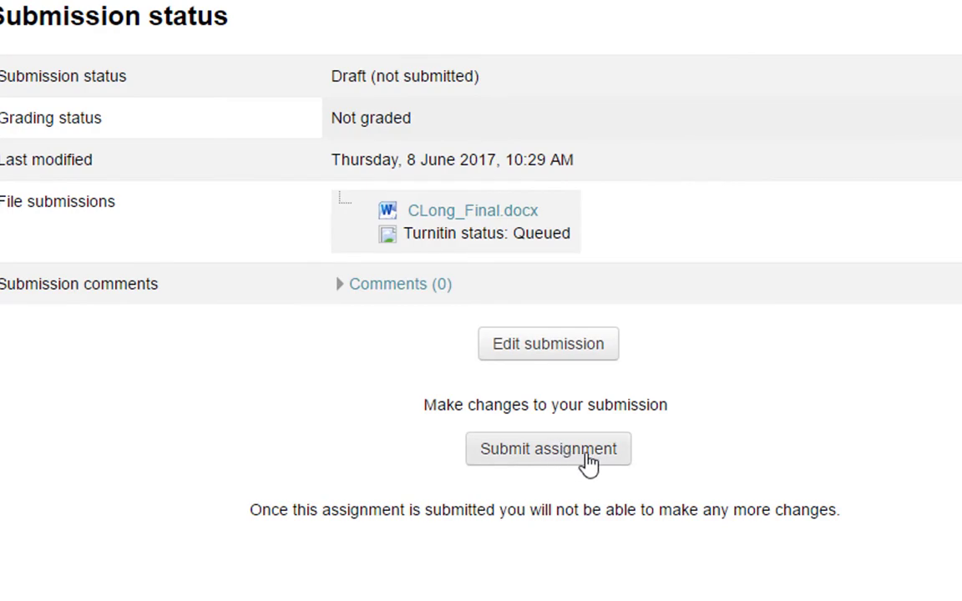
Step: Submit the Final Project and confirm, so the status reads Submitted for grading
click(587, 456)
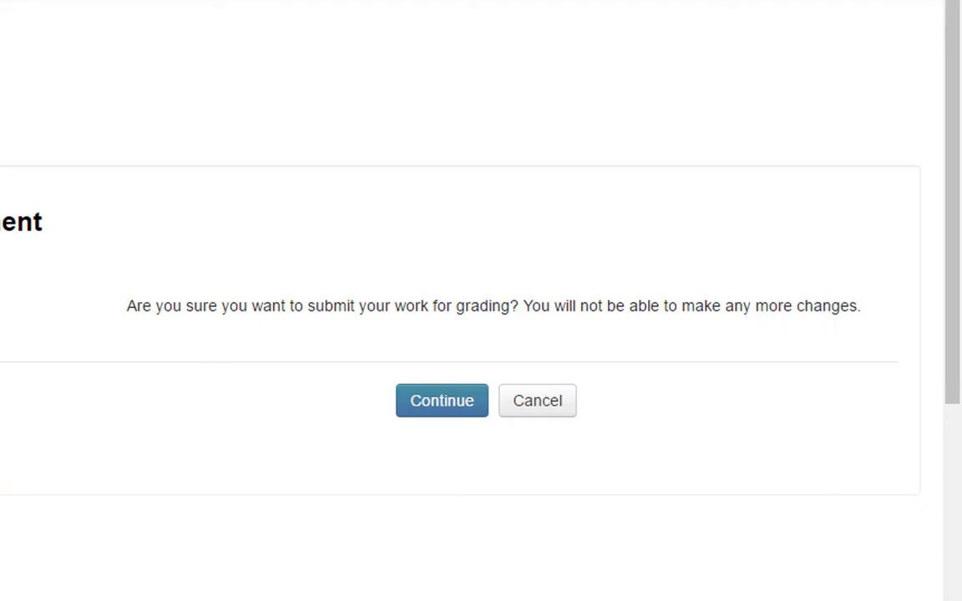
click(446, 405)
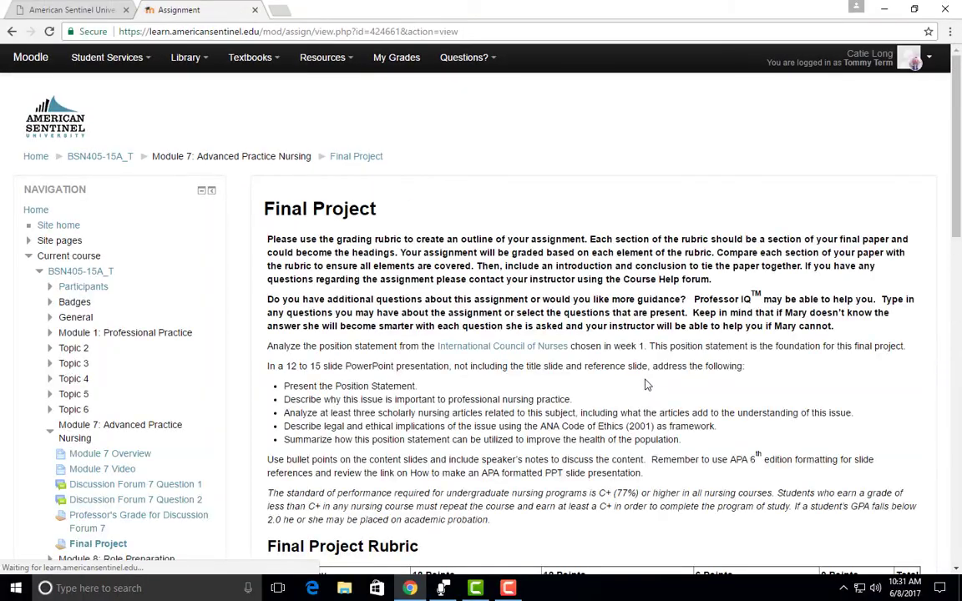
scroll(844, 361, down, 6)
scroll(844, 361, down, 5)
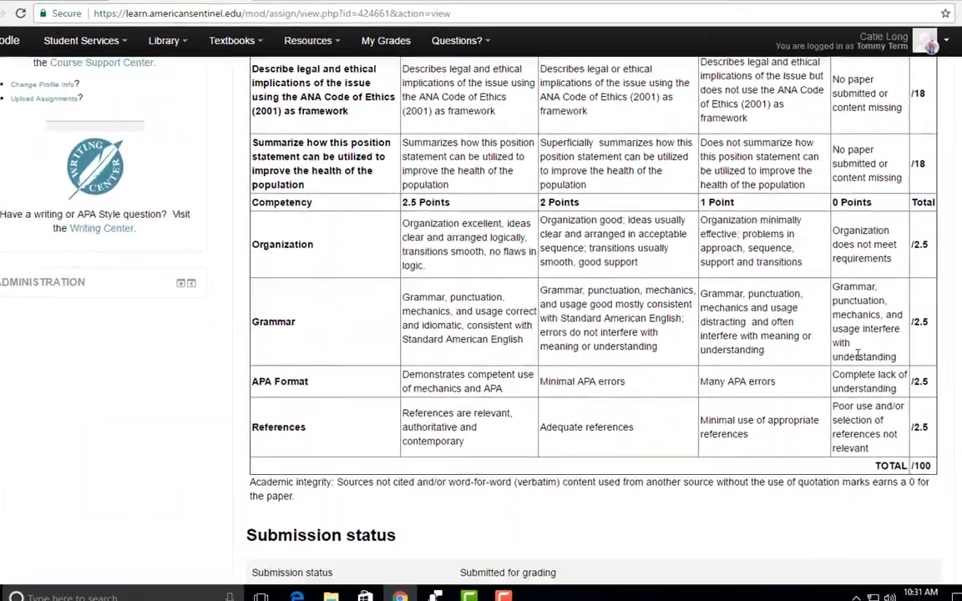